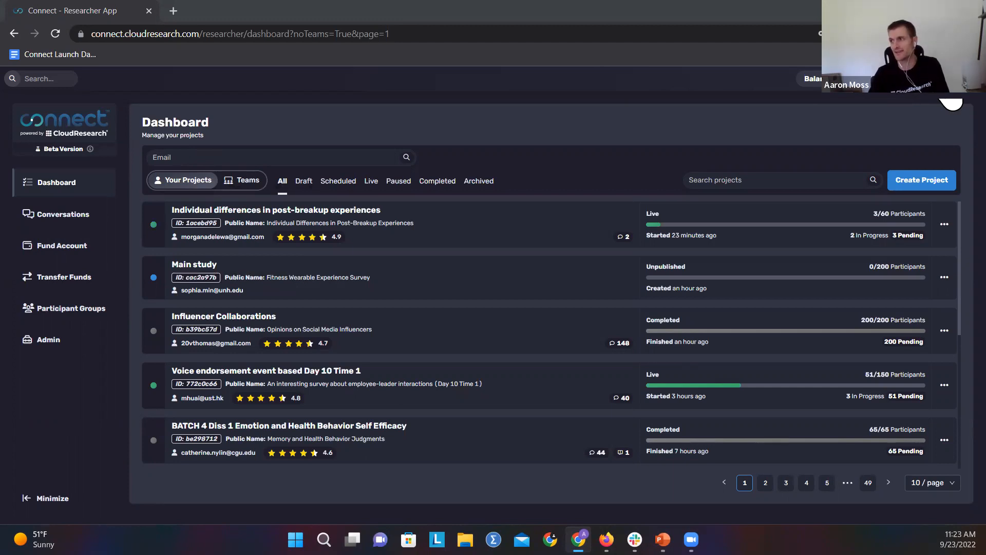
Step: Switch the interface to light mode and back to dark mode
left_click(940, 100)
left_click(950, 174)
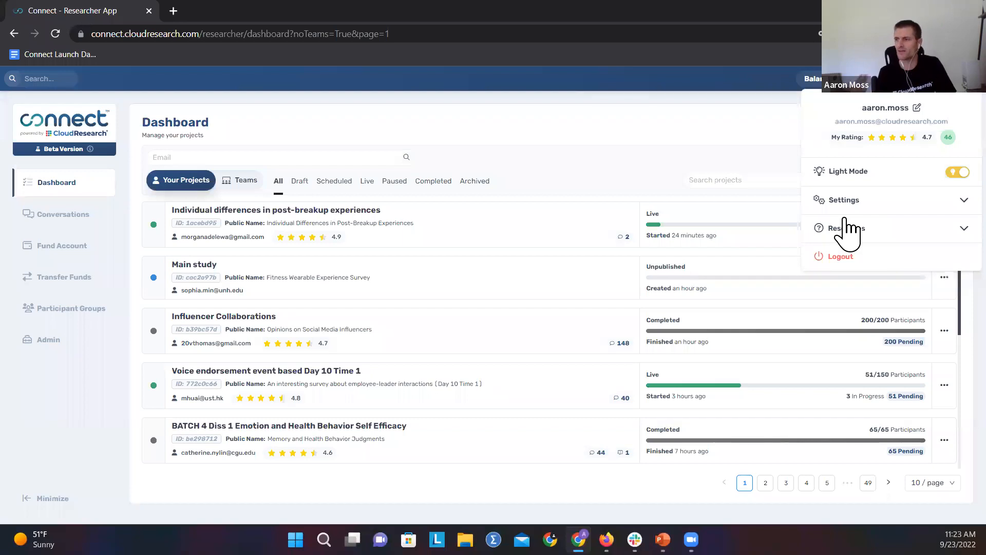
left_click(951, 173)
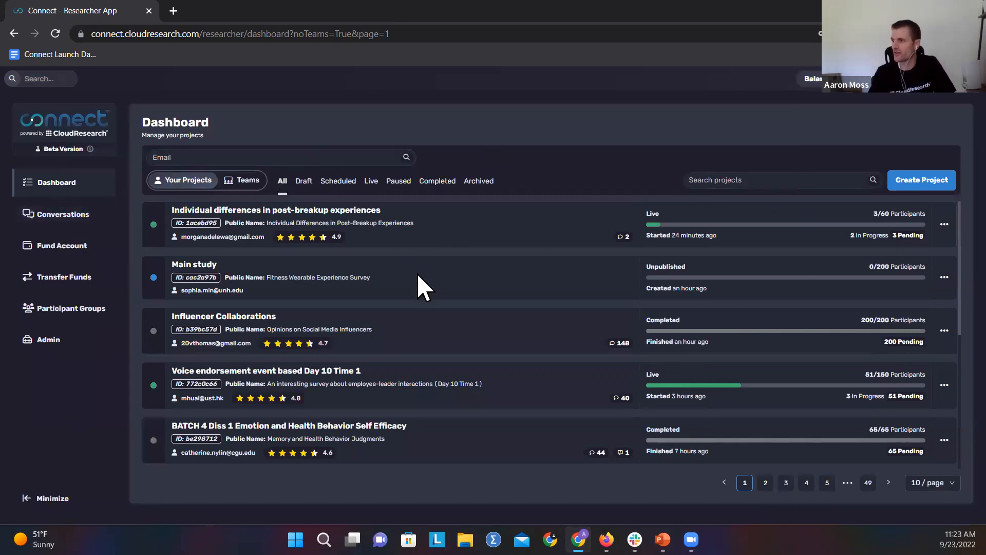
Step: Create a new project and name it "Demo Project"
left_click(909, 184)
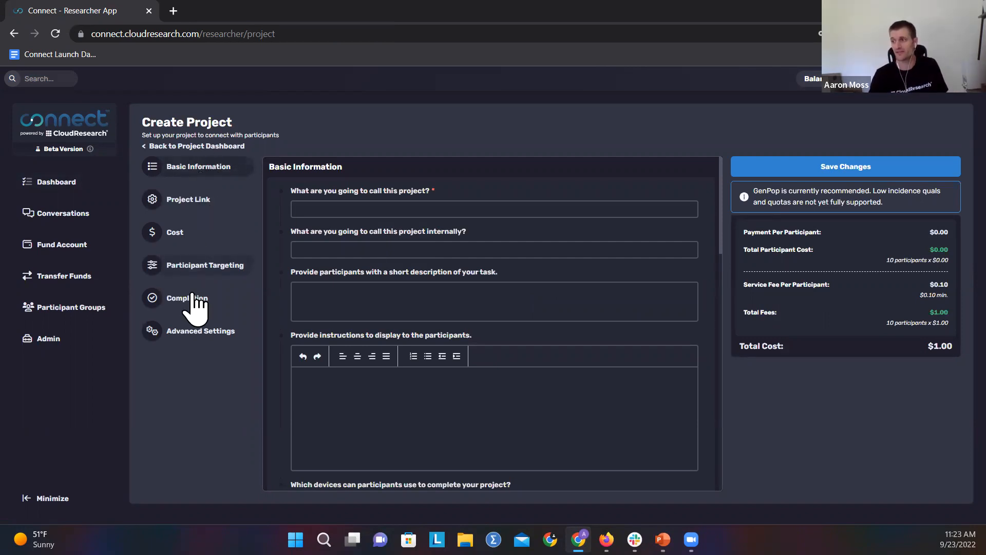
left_click(319, 210)
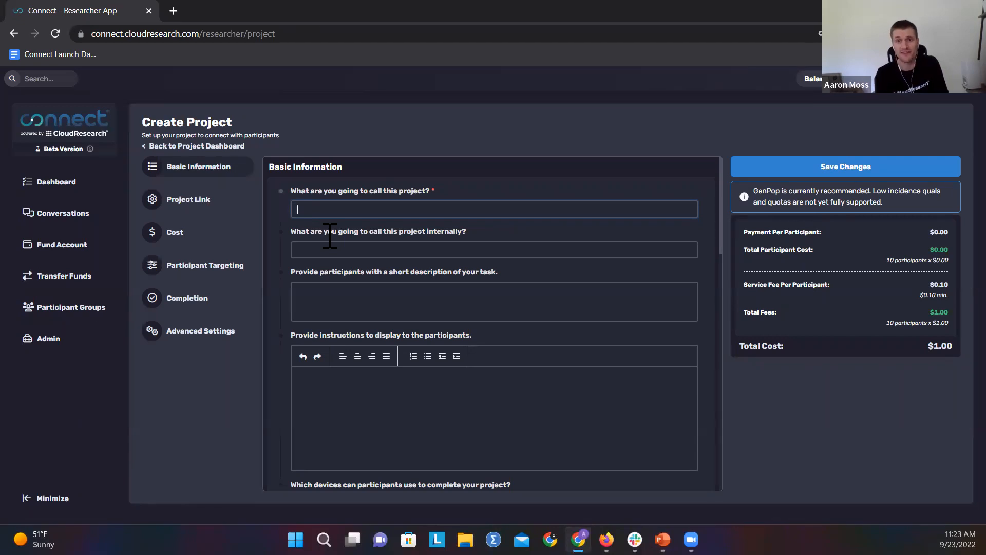
type("Demo Project")
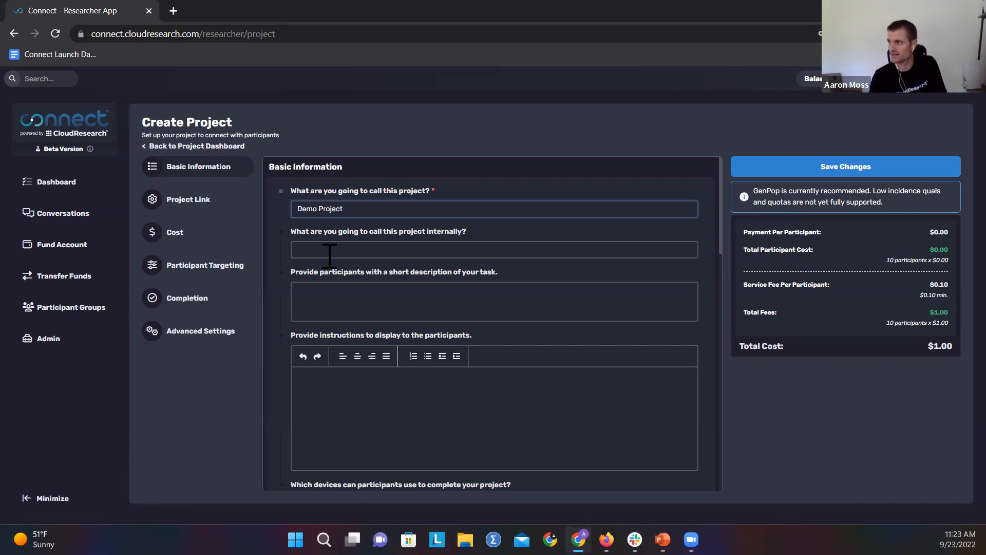
Step: Review the remaining Basic Information fields, from internal name, description and instructions to devices, requirements and sensitive content
left_click(329, 249)
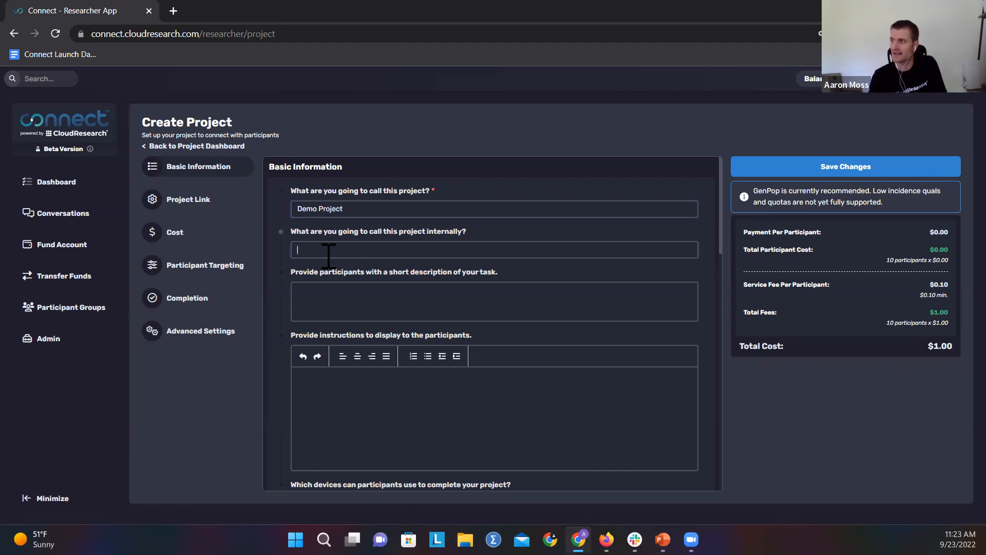
scroll(388, 262, "down", 1)
scroll(388, 257, "up", 1)
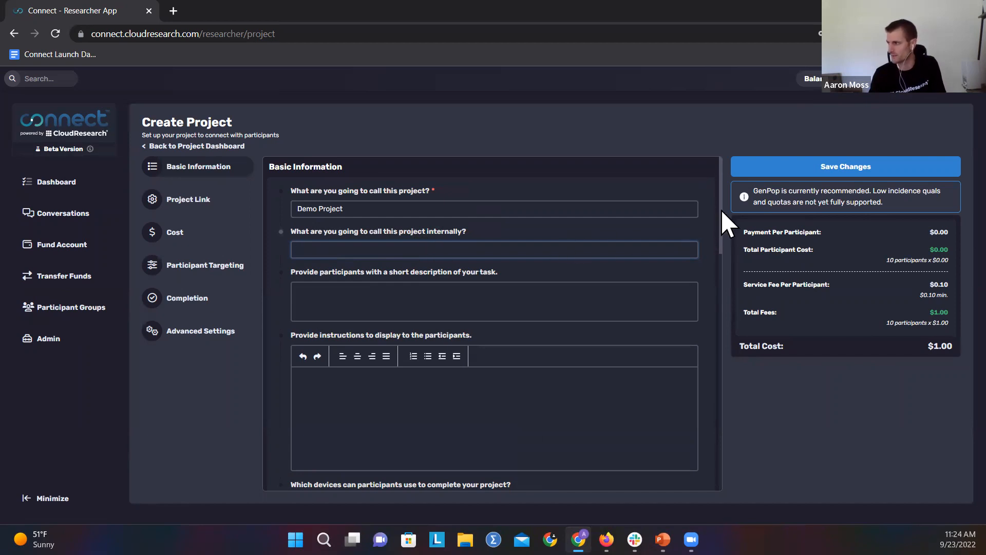
scroll(721, 226, "down", 1)
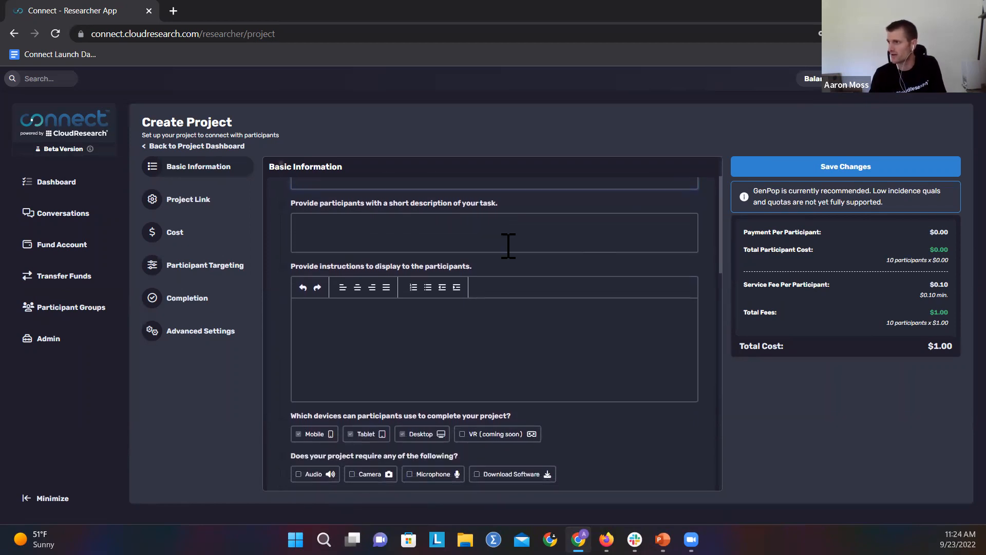
left_click(396, 234)
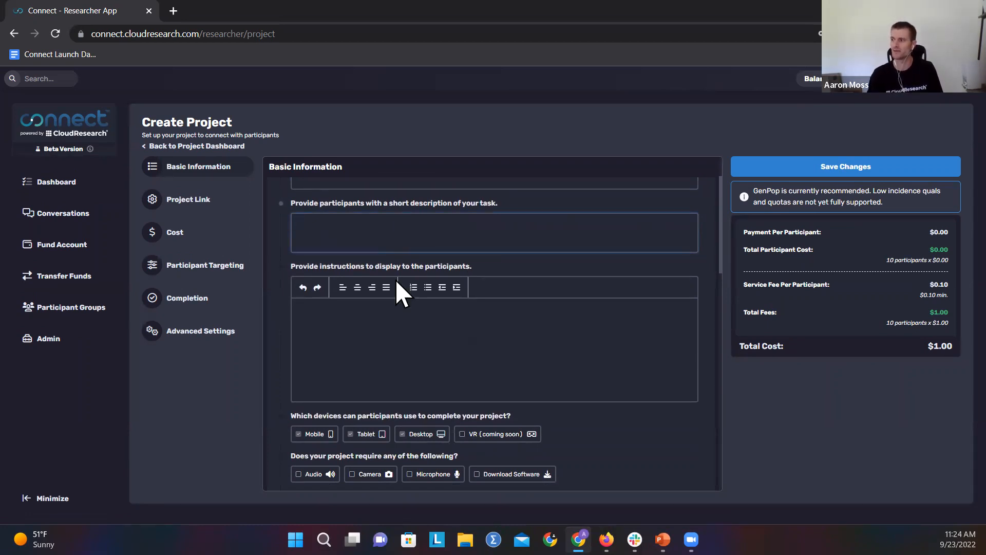
left_click(388, 333)
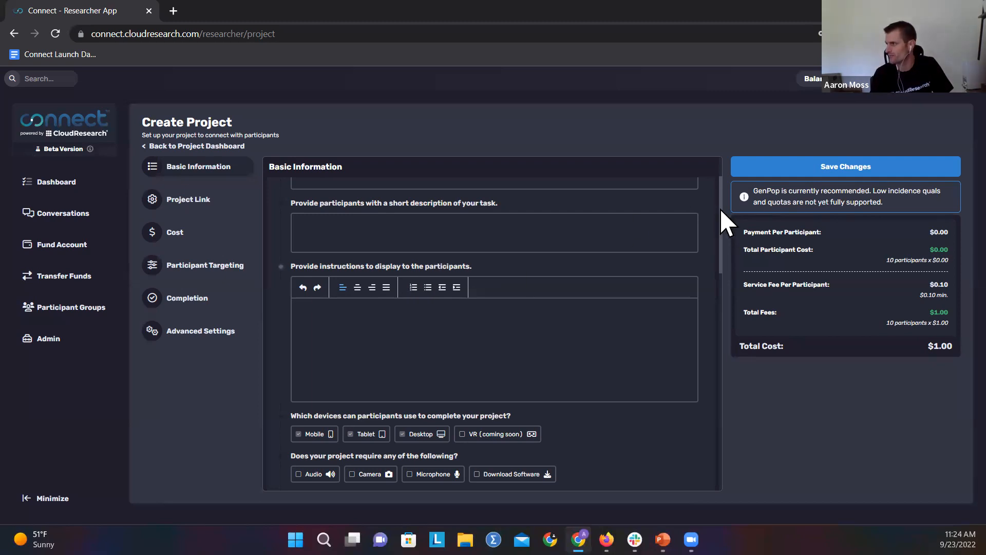
left_click_drag(721, 211, 726, 274)
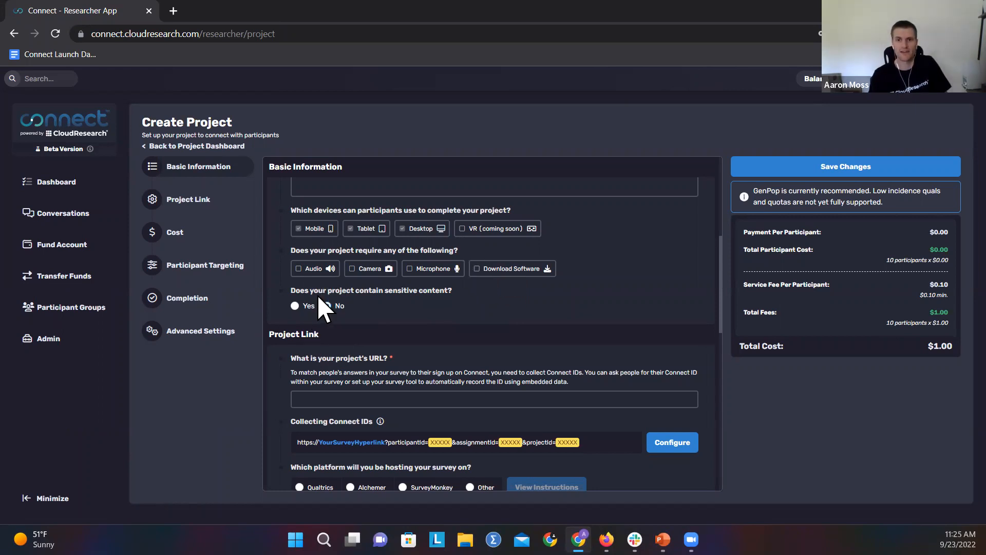
Step: Choose Qualtrics as the survey hosting platform and look through its setup instructions
left_click_drag(721, 258, 720, 289)
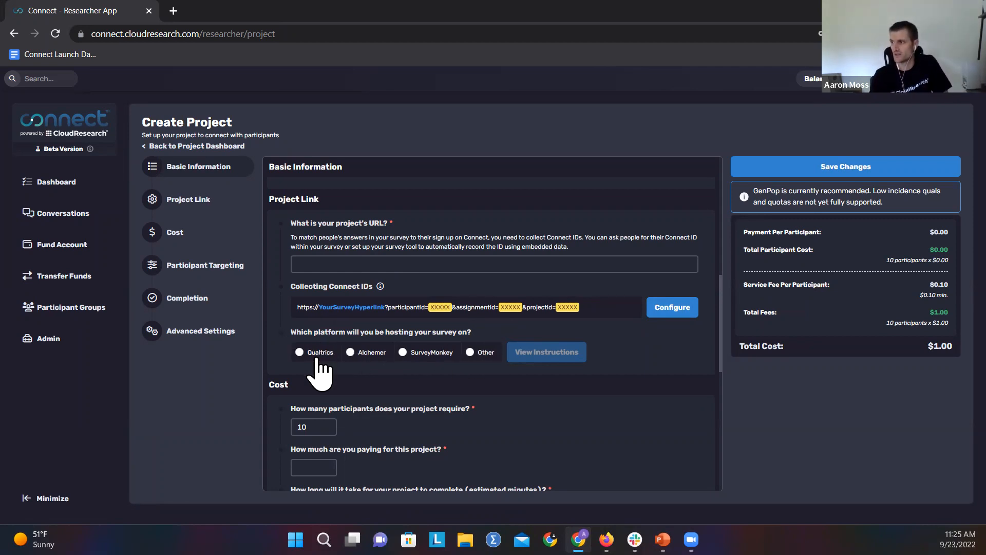
left_click(300, 352)
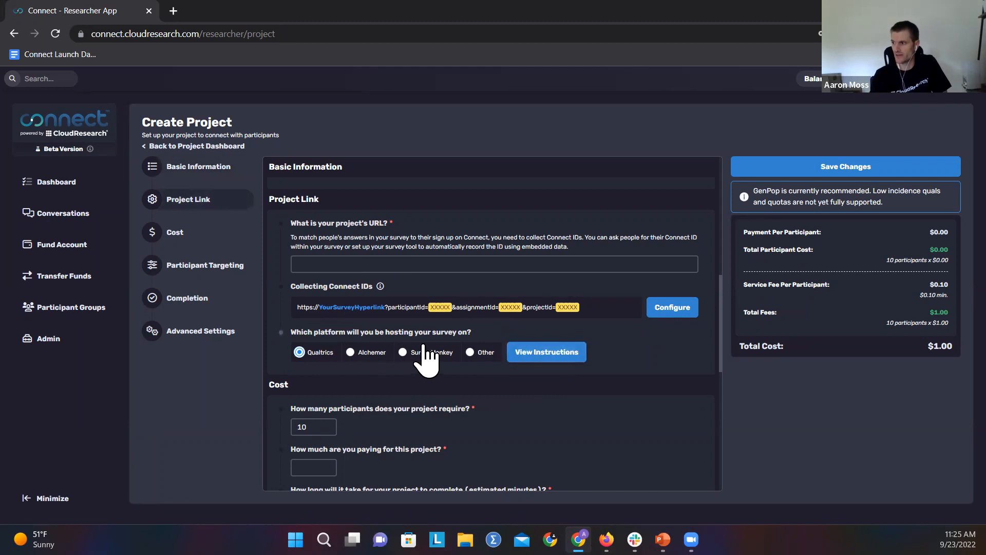
left_click(532, 353)
scroll(533, 269, "down", 5)
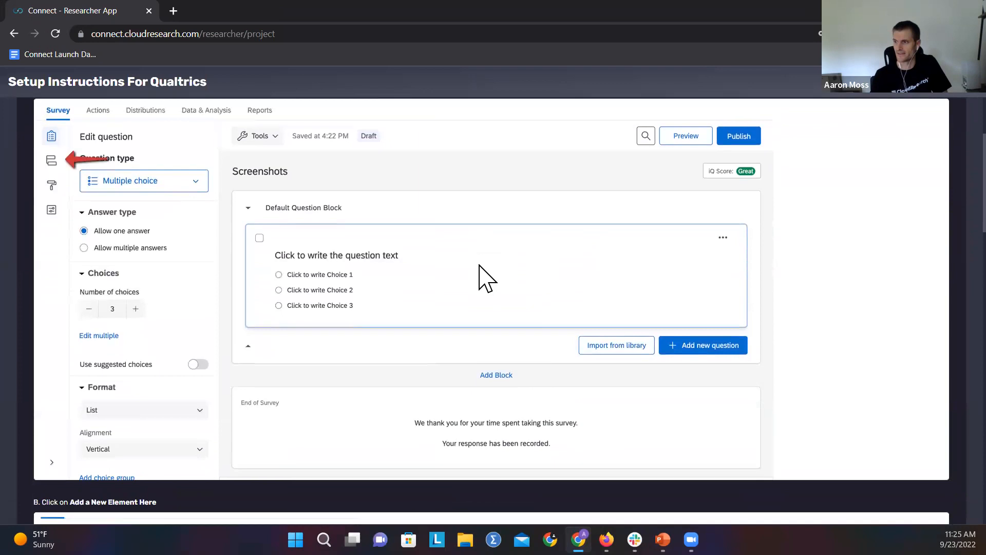
scroll(481, 272, "down", 6)
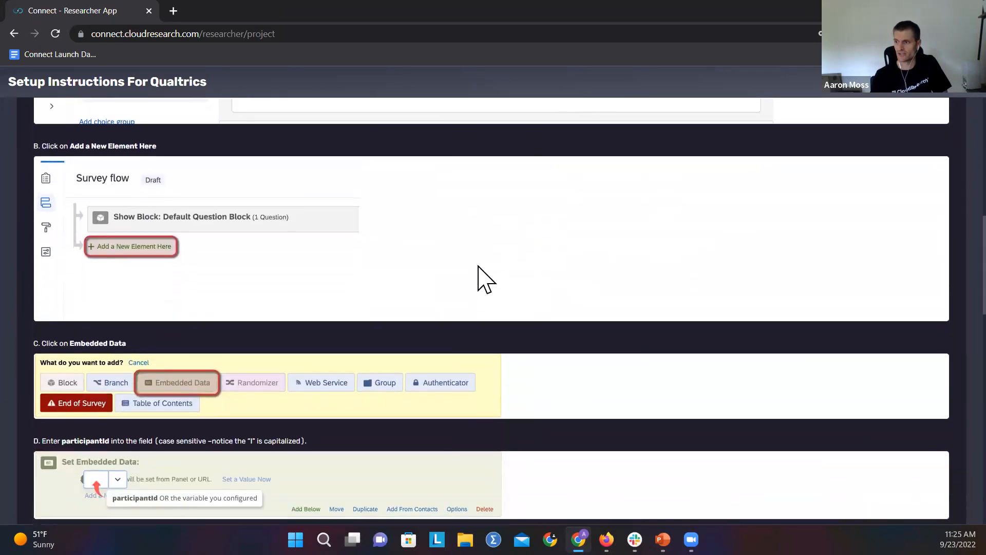
scroll(493, 308, "up", 12)
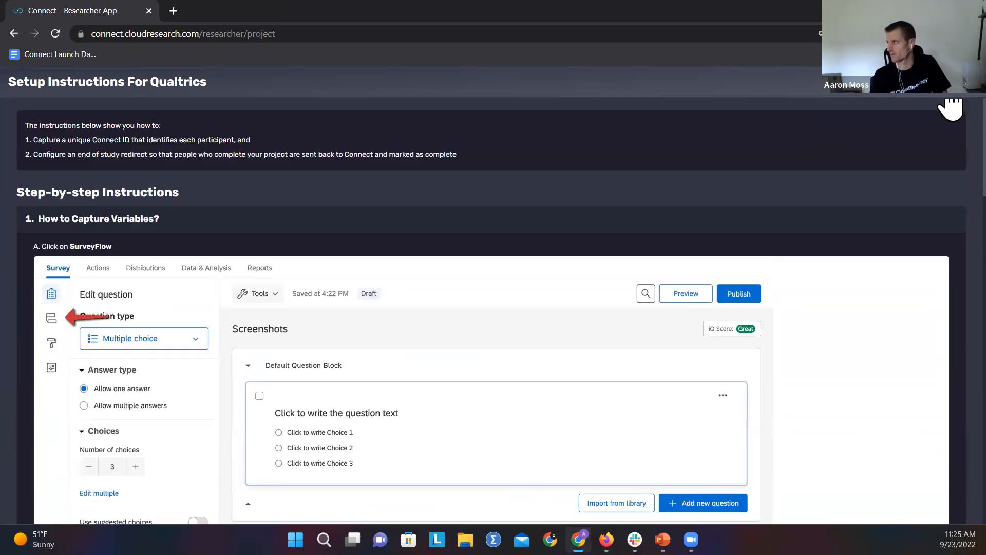
left_click(951, 105)
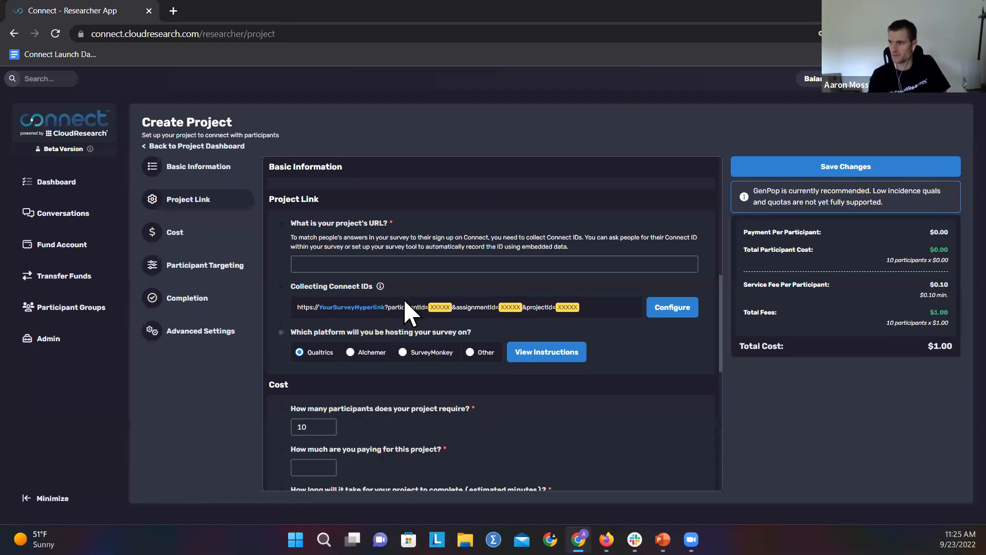
Step: Set the project cost details to 100 participants, $1.00 payment and 5 estimated minutes
scroll(406, 288, "down", 4)
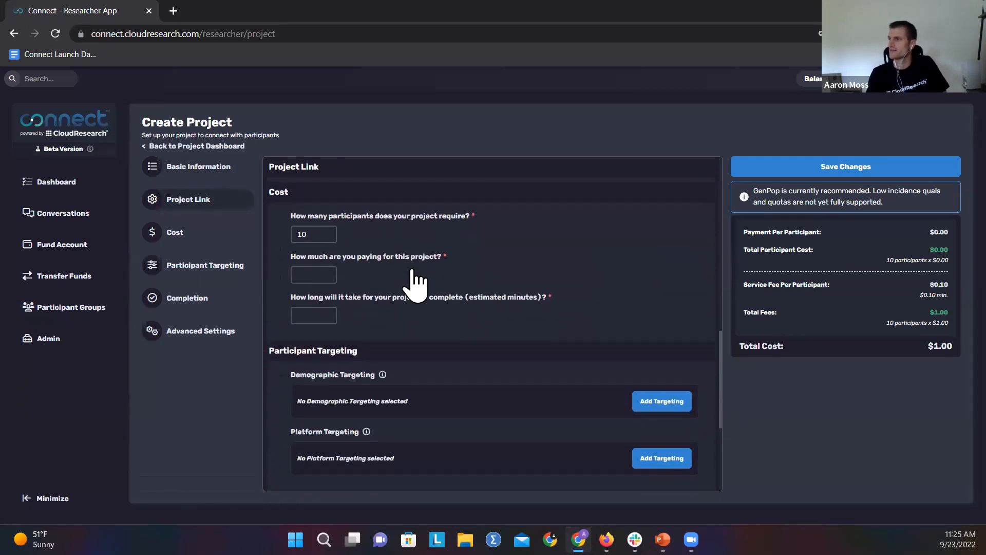
left_click(311, 234)
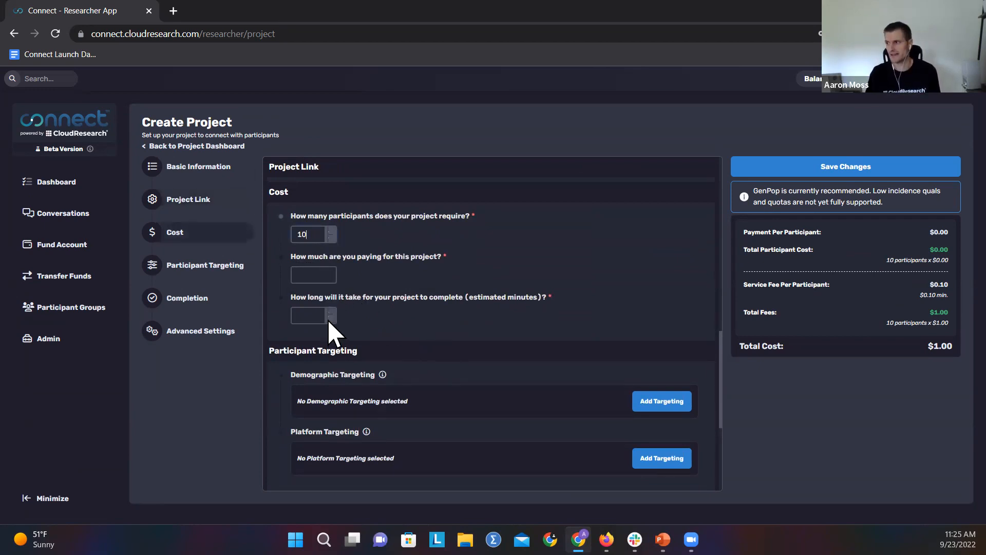
type("0")
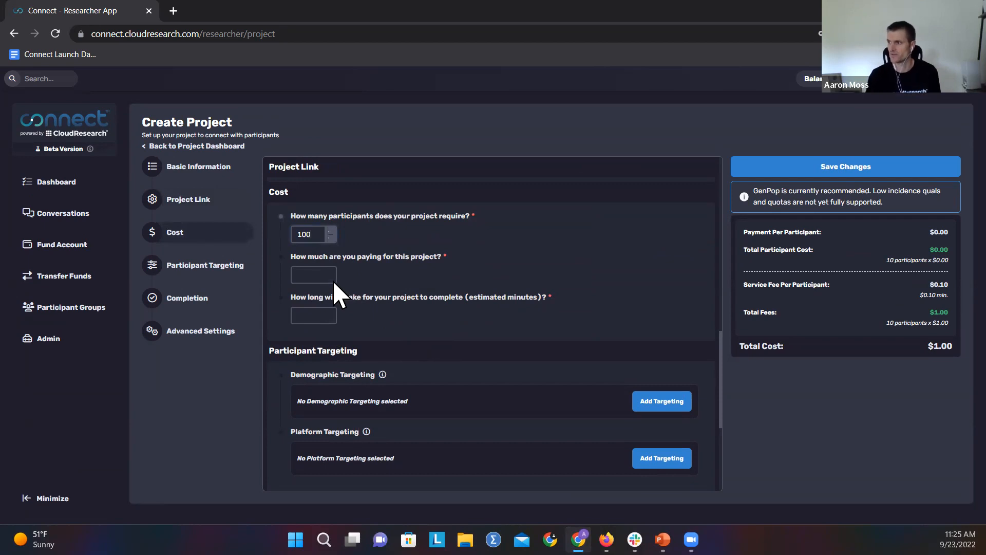
left_click(313, 275)
type("1.00")
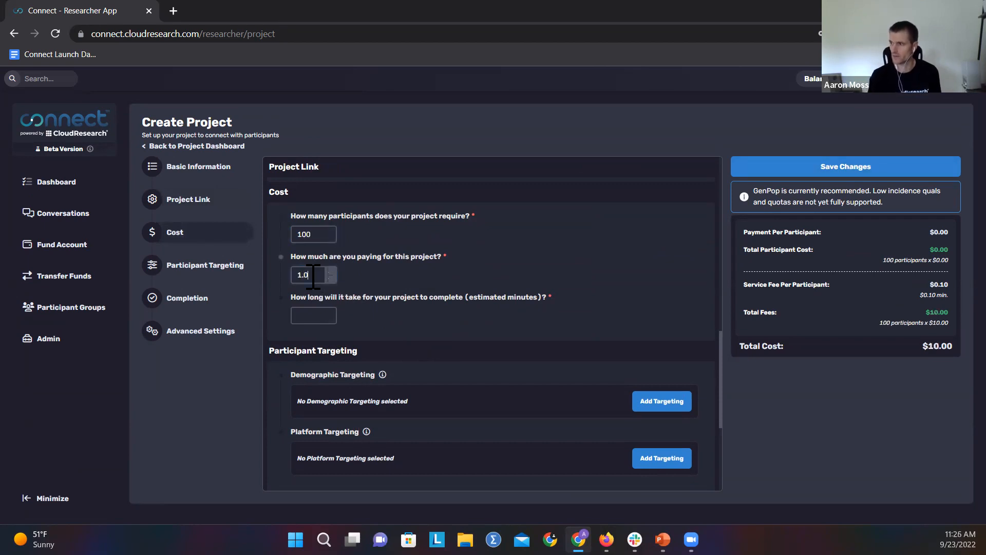
left_click(314, 316)
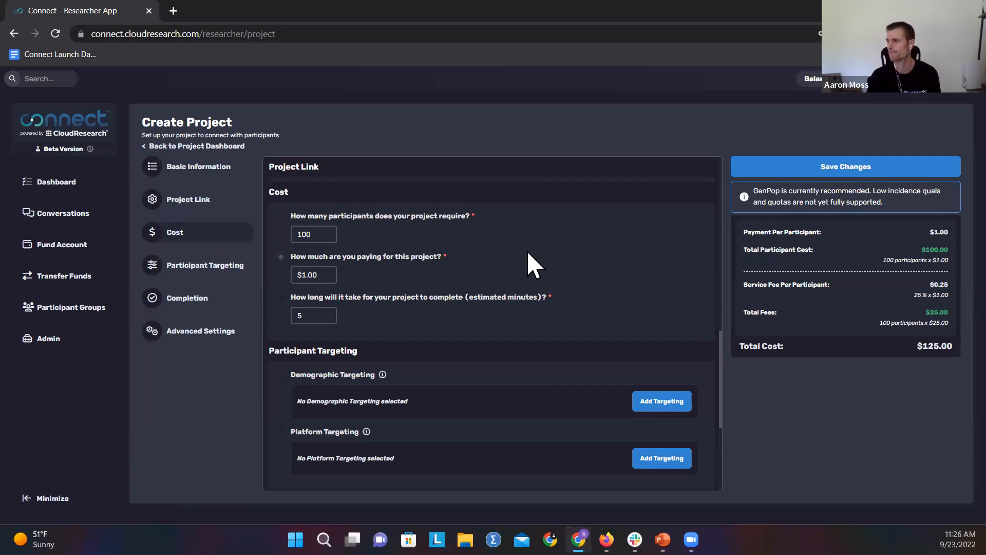
Step: Open demographic targeting and examine the General category's questions, such as age, education, sex, occupation, ethnicity and political ideology
scroll(528, 253, "down", 3)
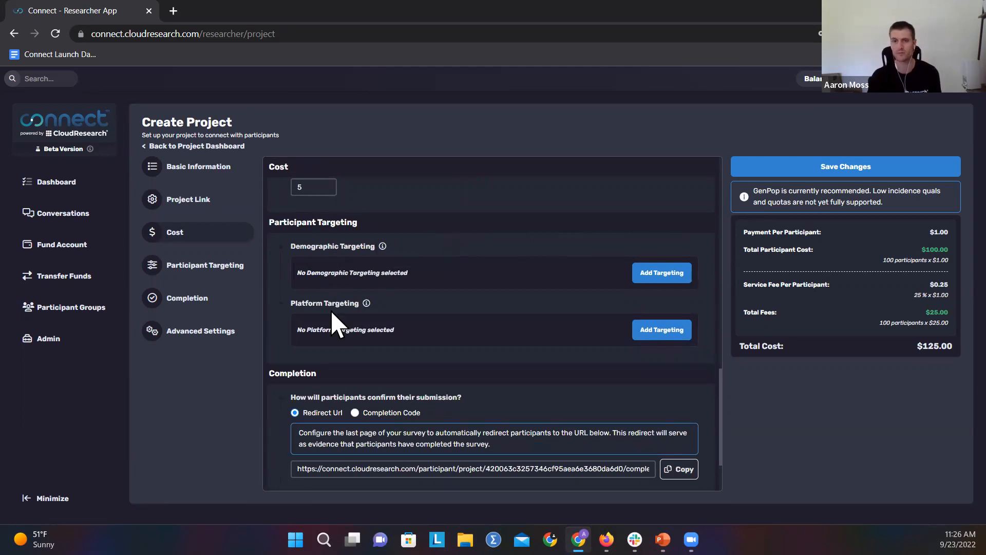
left_click(658, 275)
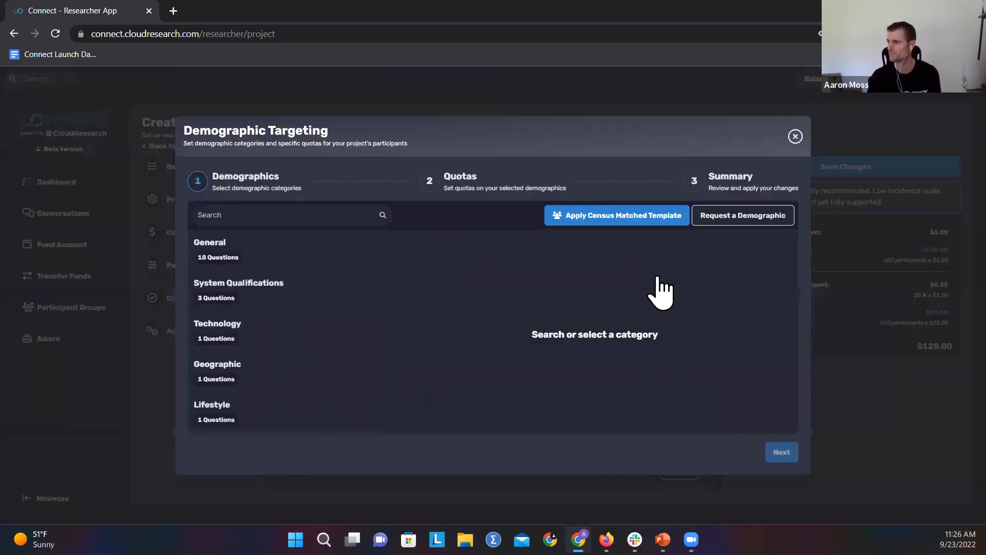
left_click(289, 259)
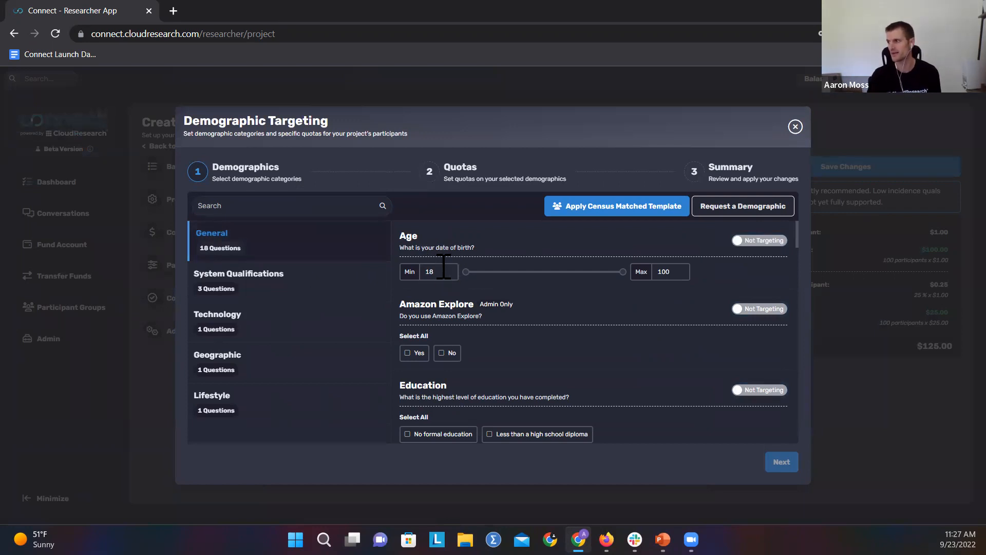
scroll(465, 273, "down", 3)
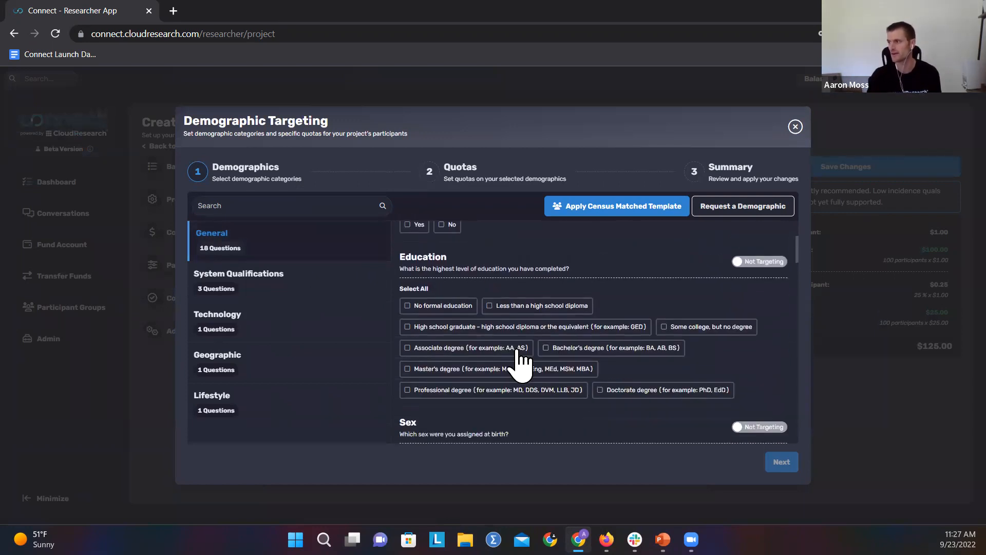
scroll(477, 285, "down", 5)
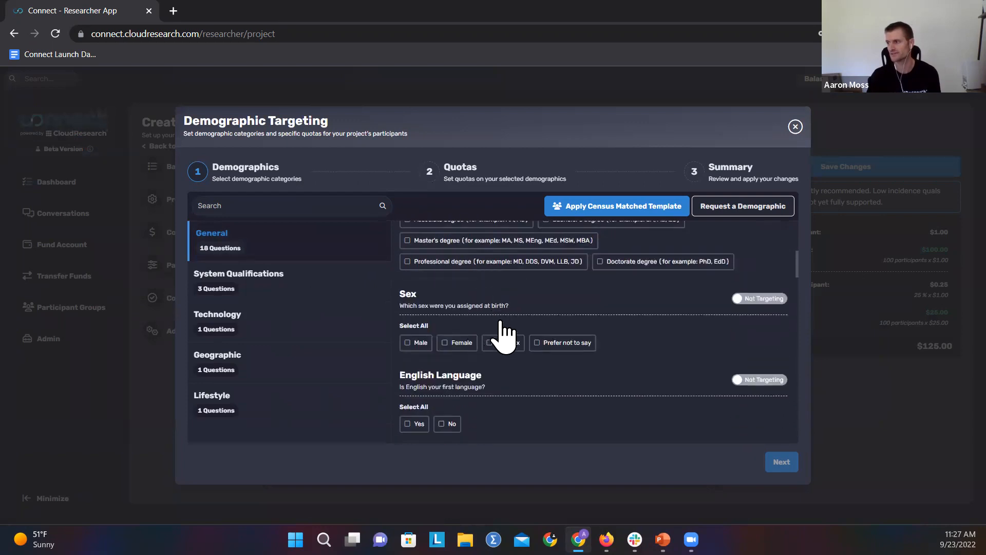
scroll(505, 276, "down", 6)
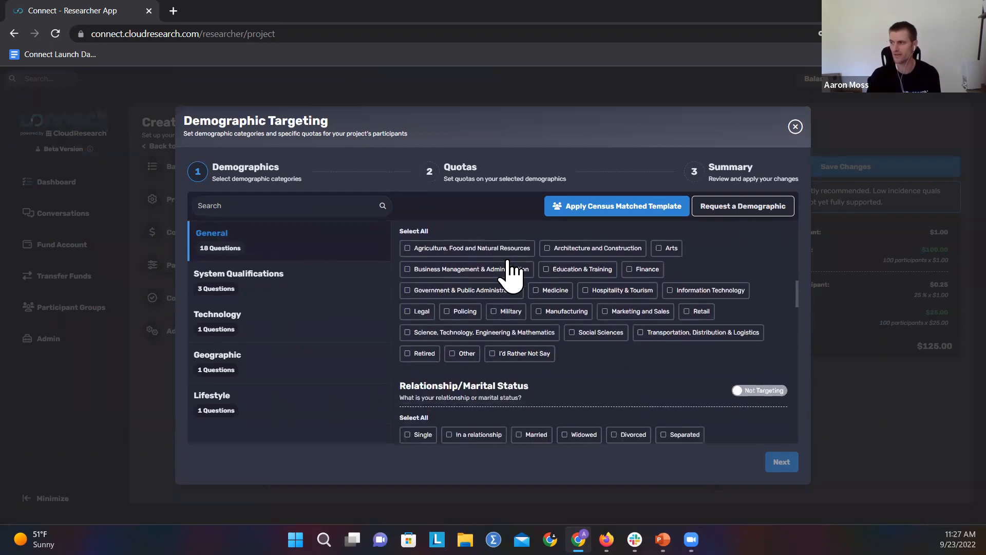
scroll(510, 279, "down", 4)
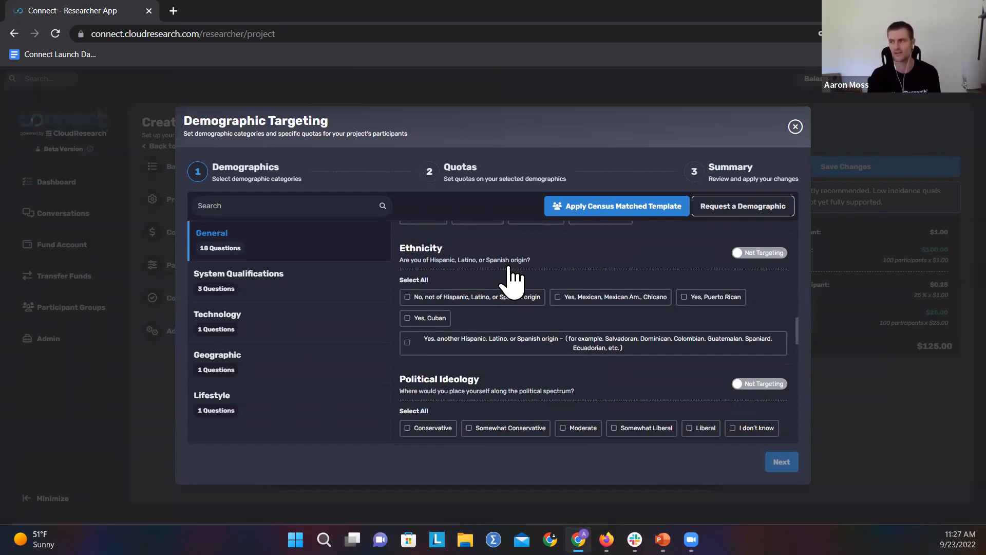
scroll(525, 314, "up", 4)
scroll(525, 318, "up", 8)
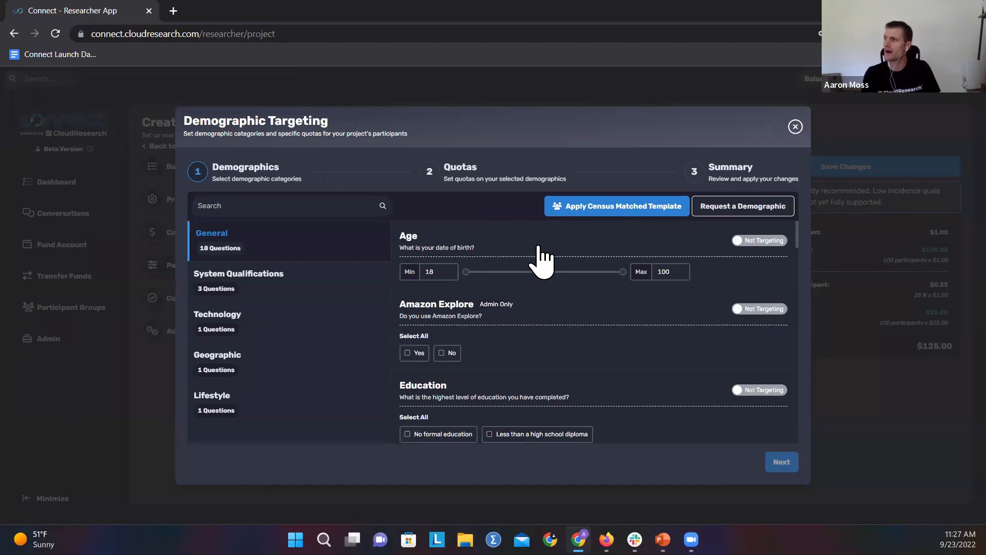
Step: Apply the Census Matched Template to the demographic targeting and review its gender, age, ethnicity and race quotas
left_click(559, 208)
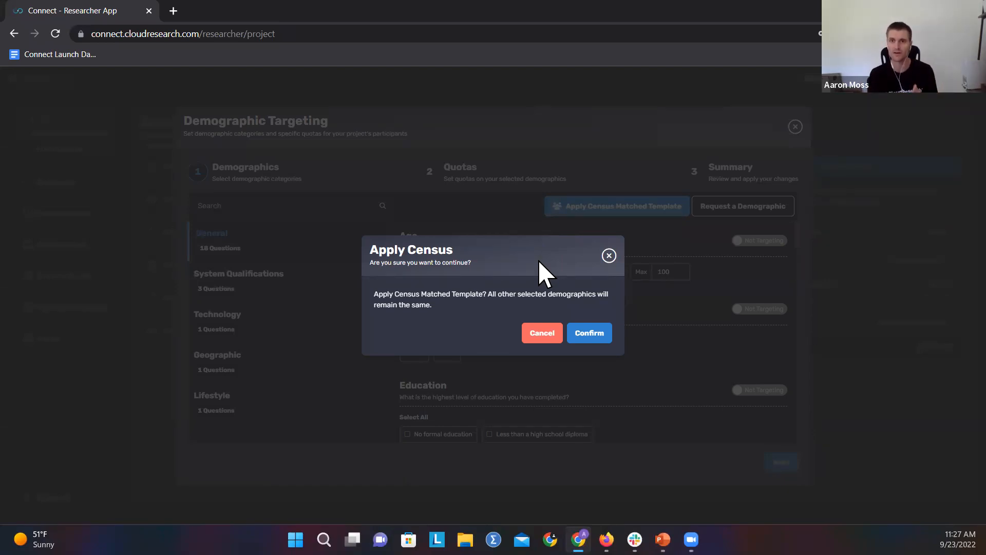
left_click(587, 333)
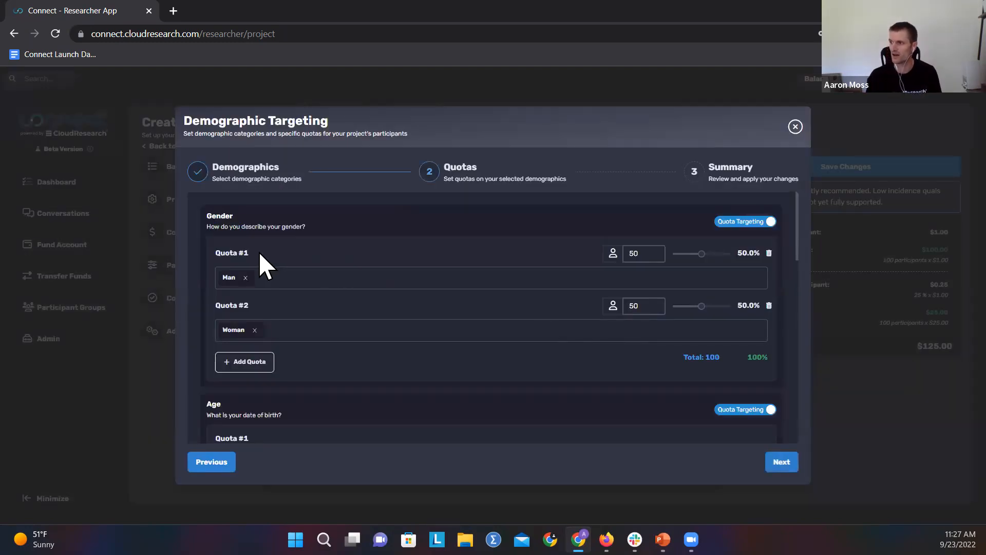
scroll(301, 316, "down", 5)
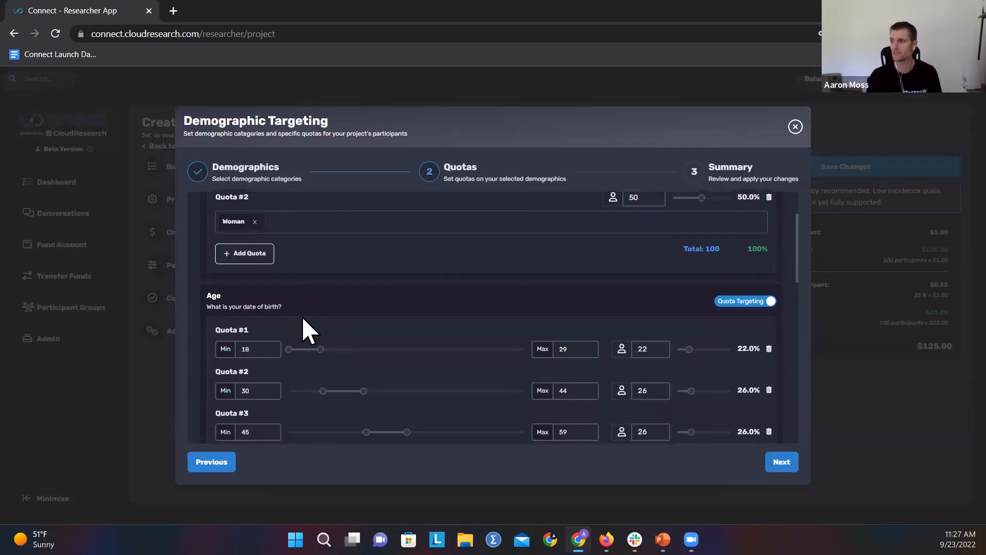
scroll(278, 280, "down", 4)
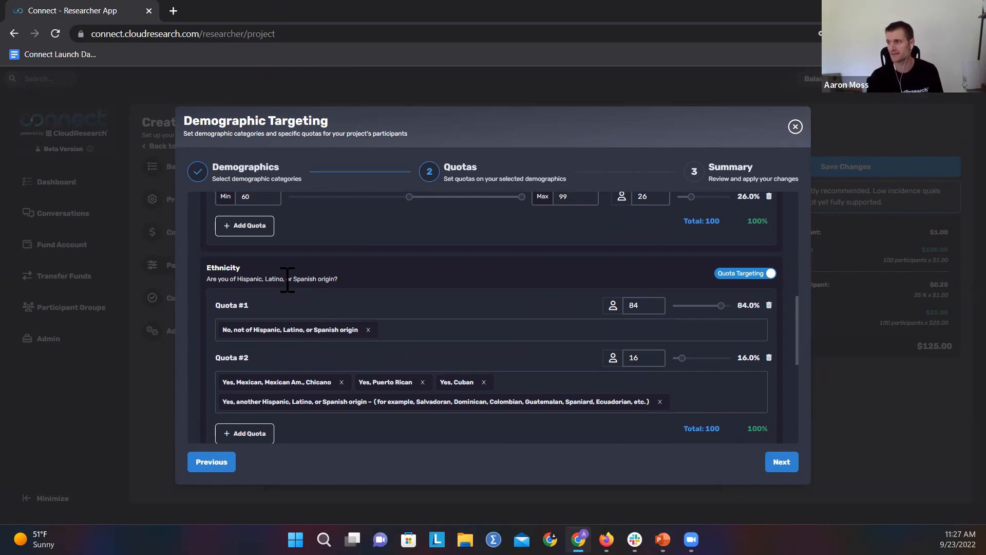
scroll(356, 266, "down", 4)
scroll(355, 263, "down", 2)
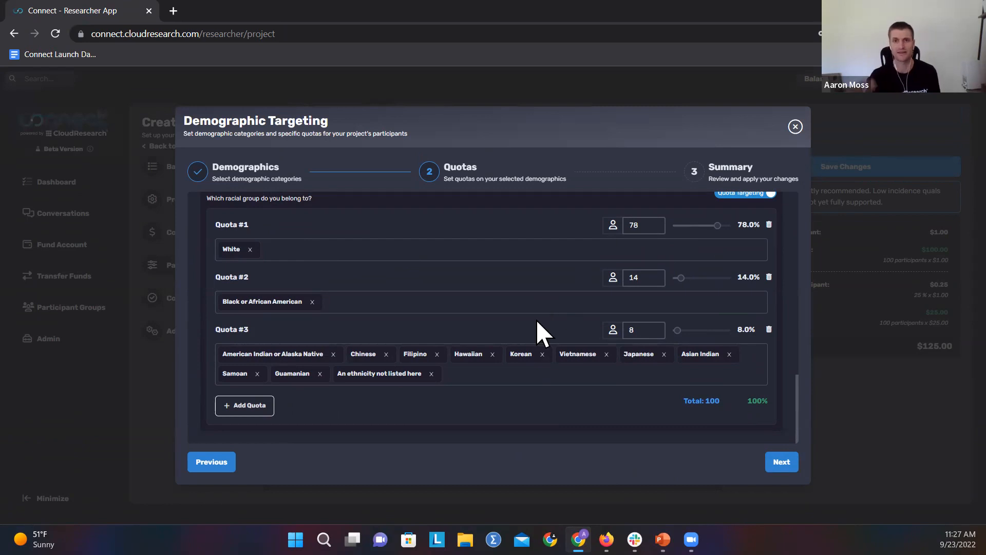
Step: Recheck the race, age and gender quotas, and close the demographic targeting setup without applying it
scroll(529, 347, "down", 4)
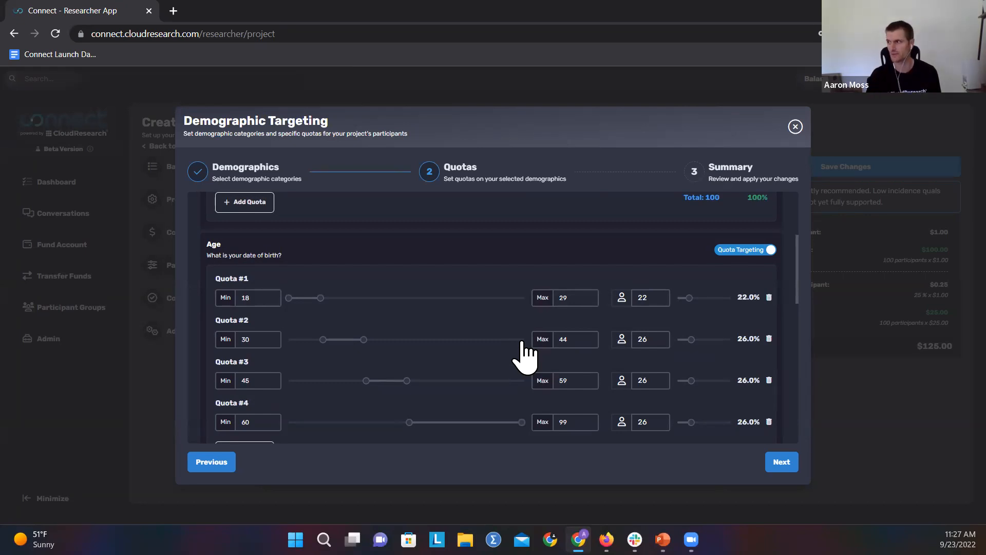
scroll(531, 344, "up", 3)
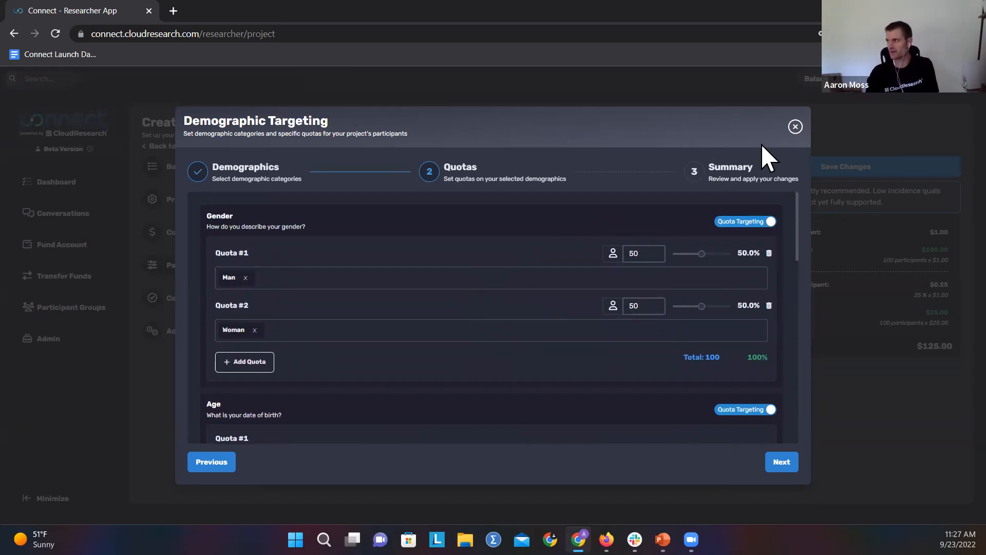
left_click(795, 127)
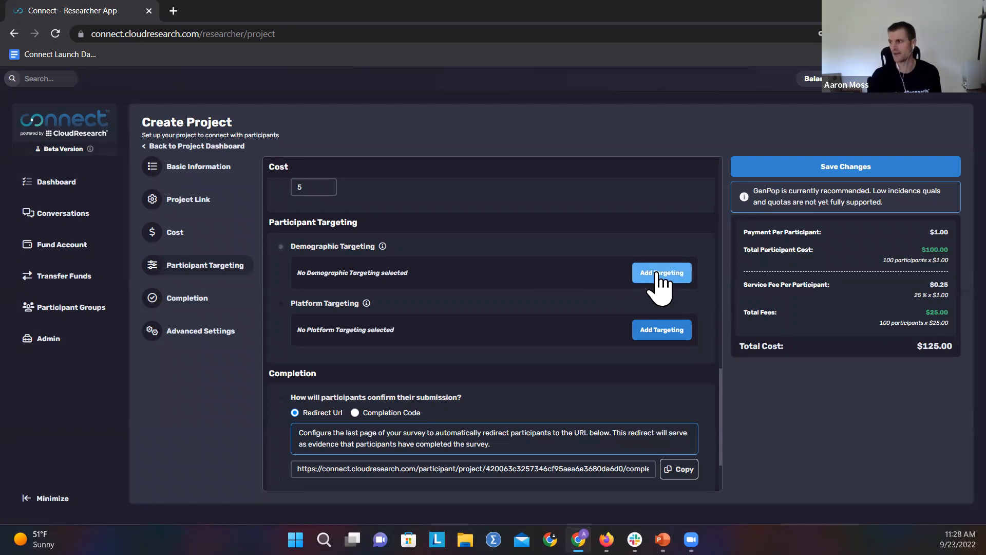
Step: Open platform targeting, examine the include and exclude options for participants, groups and projects, and close it without adding any
left_click(660, 329)
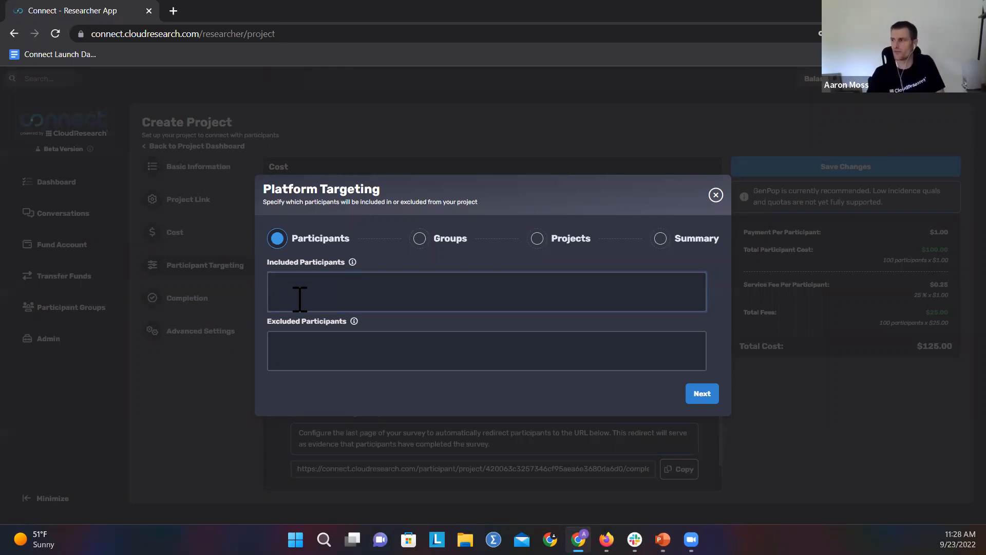
left_click(537, 240)
left_click(457, 293)
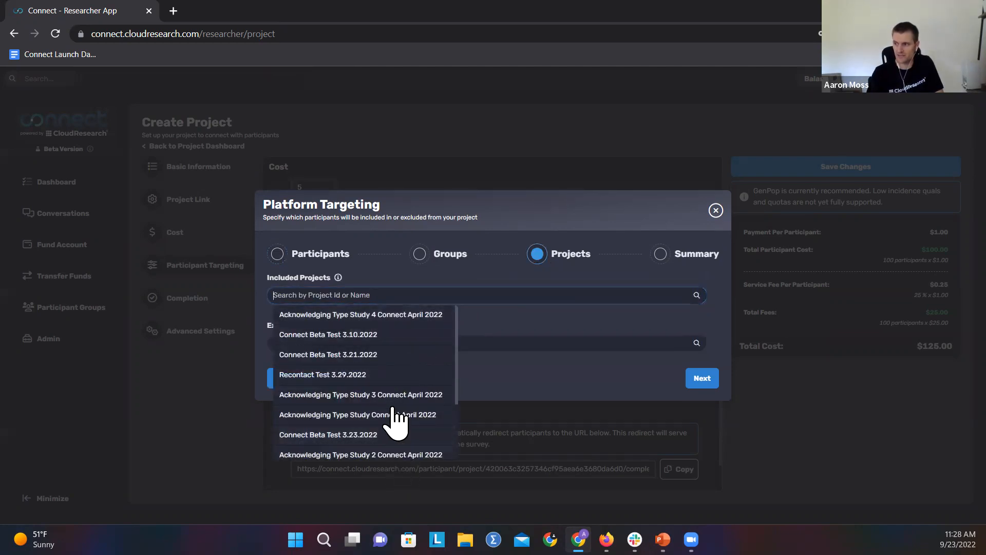
left_click(303, 254)
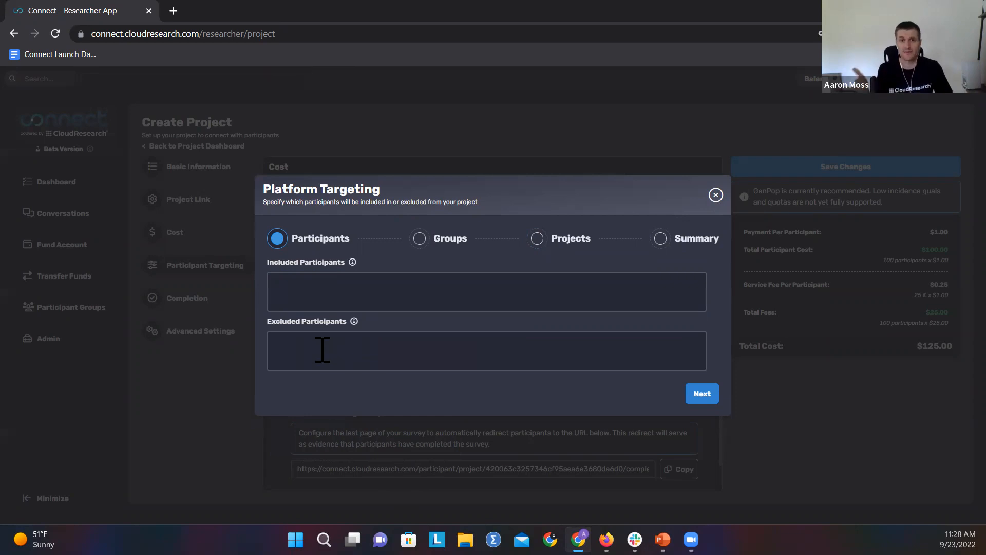
left_click(296, 343)
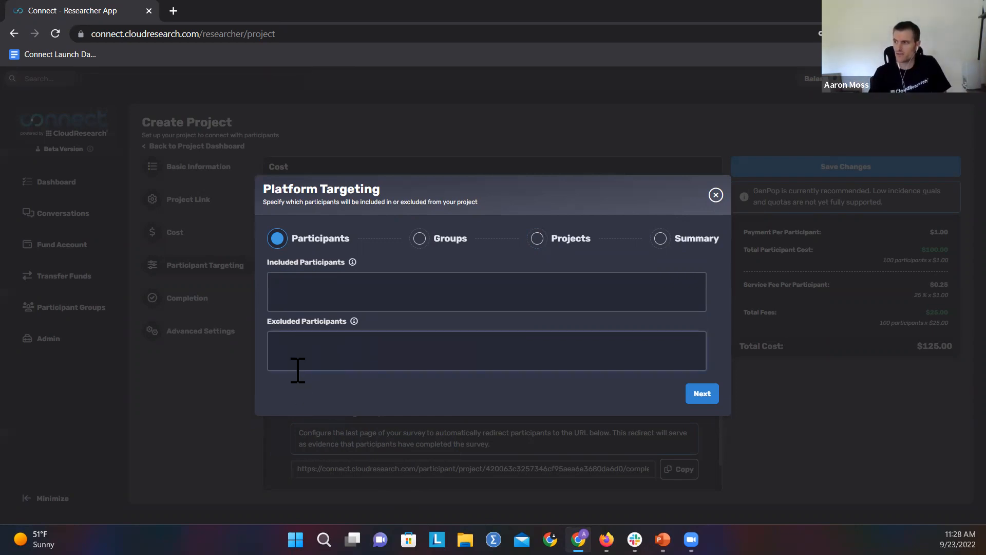
left_click(534, 239)
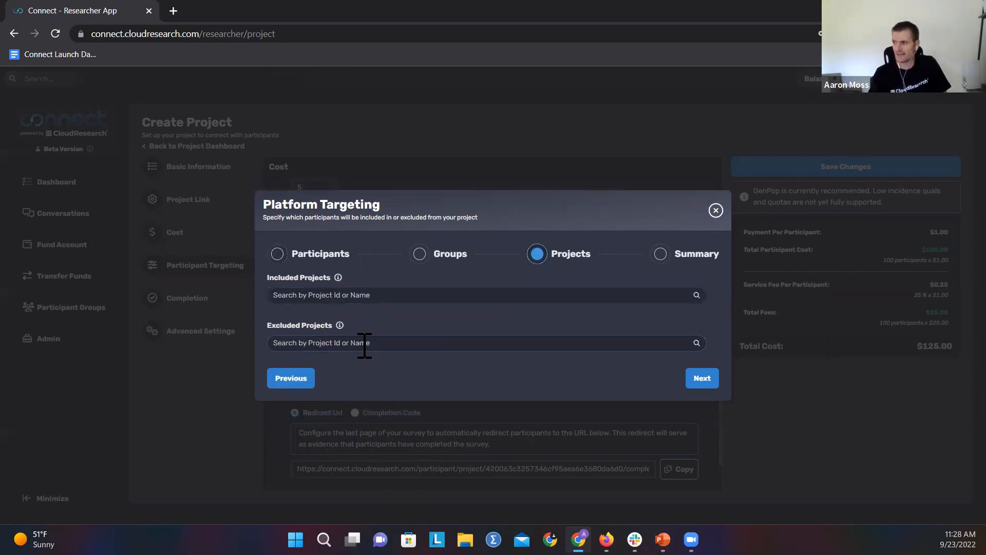
left_click(294, 254)
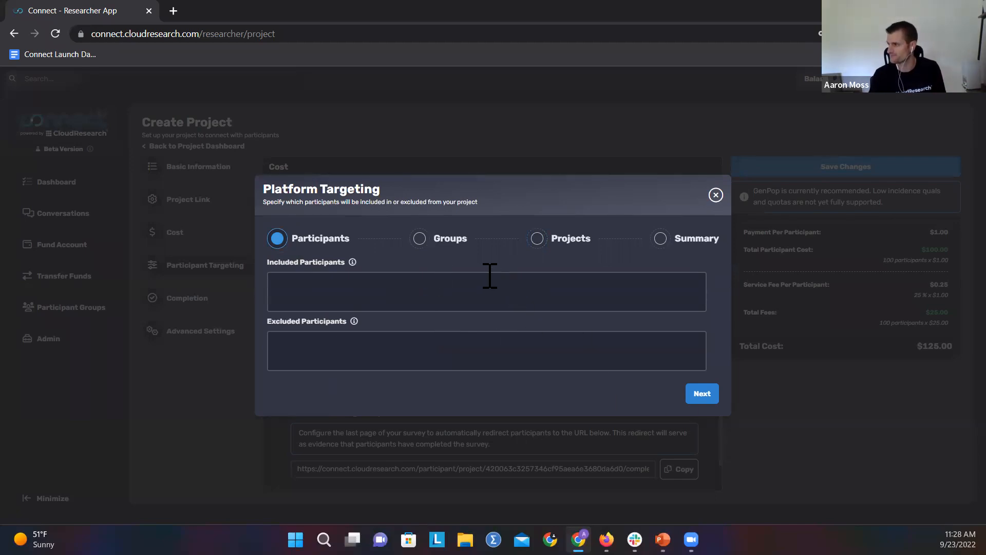
left_click(422, 238)
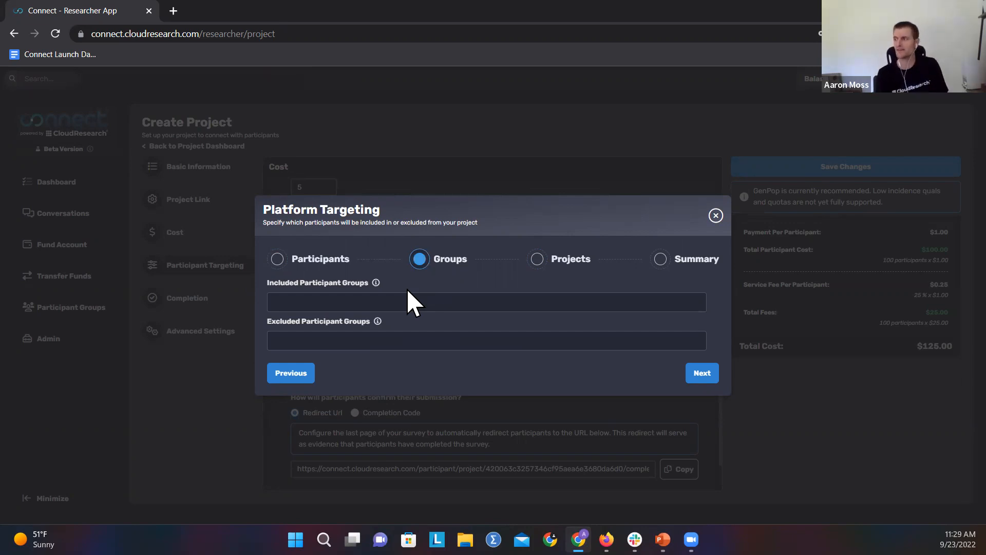
left_click(716, 215)
Step: Review the project's completion confirmation options and the maximum submission time under Advanced Settings
scroll(515, 267, "down", 2)
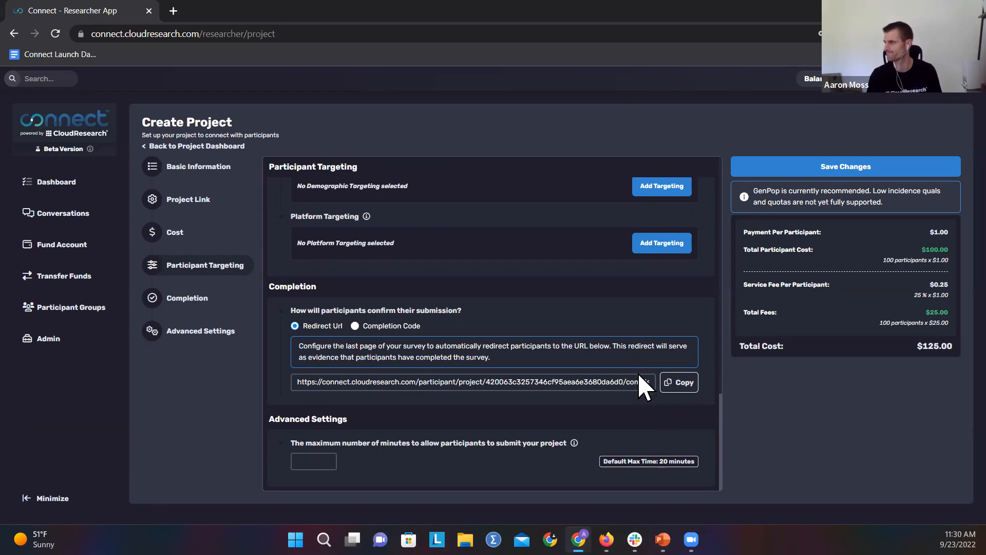
scroll(642, 391, "up", 2)
scroll(638, 377, "up", 10)
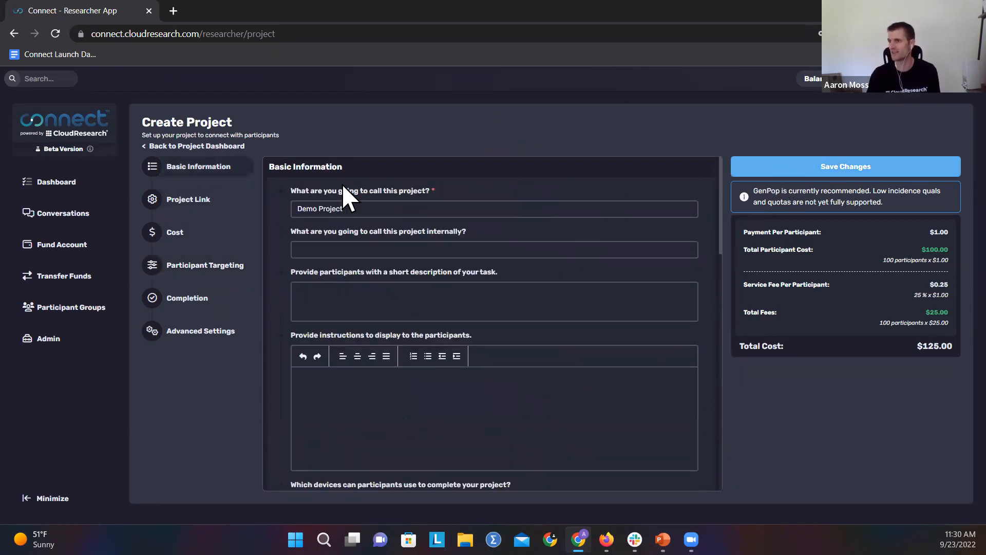
Step: Leave the project form for the dashboard's team projects and create a team named "Demo Team"
left_click(71, 186)
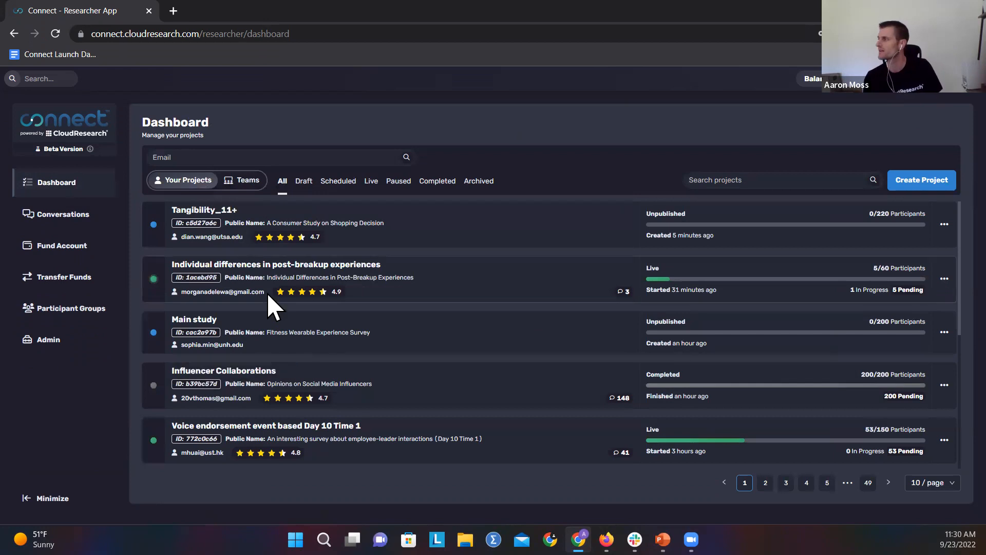
left_click(240, 183)
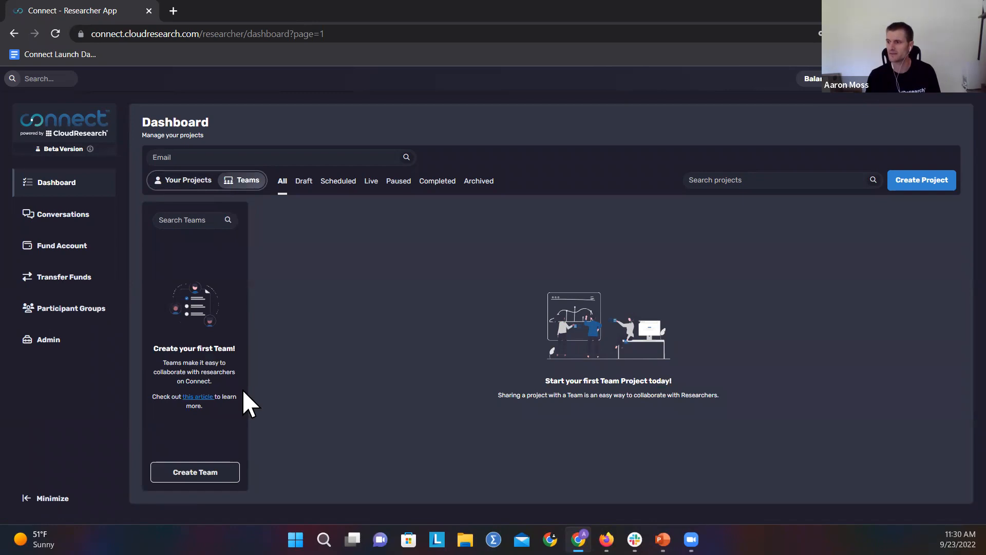
left_click(208, 473)
type("Demo Team")
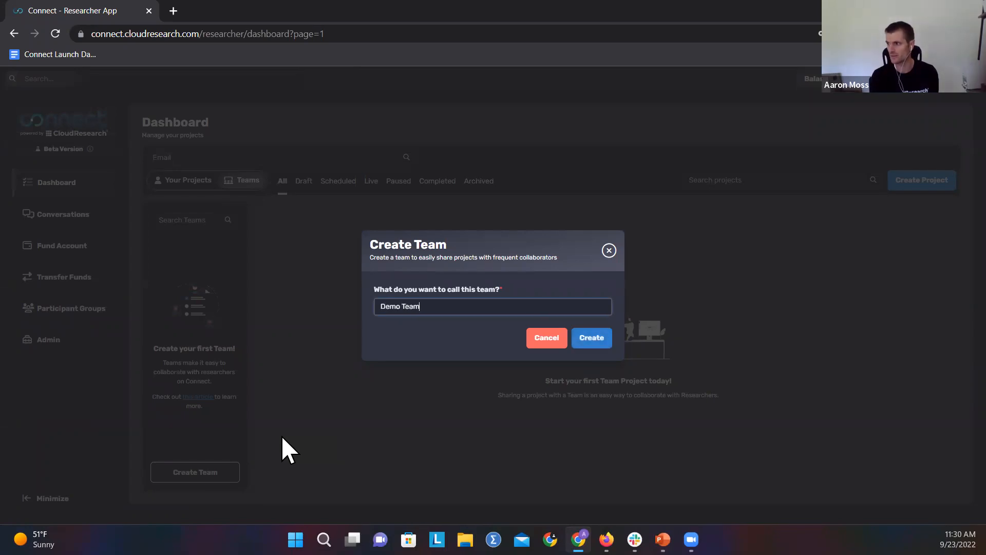
left_click(594, 340)
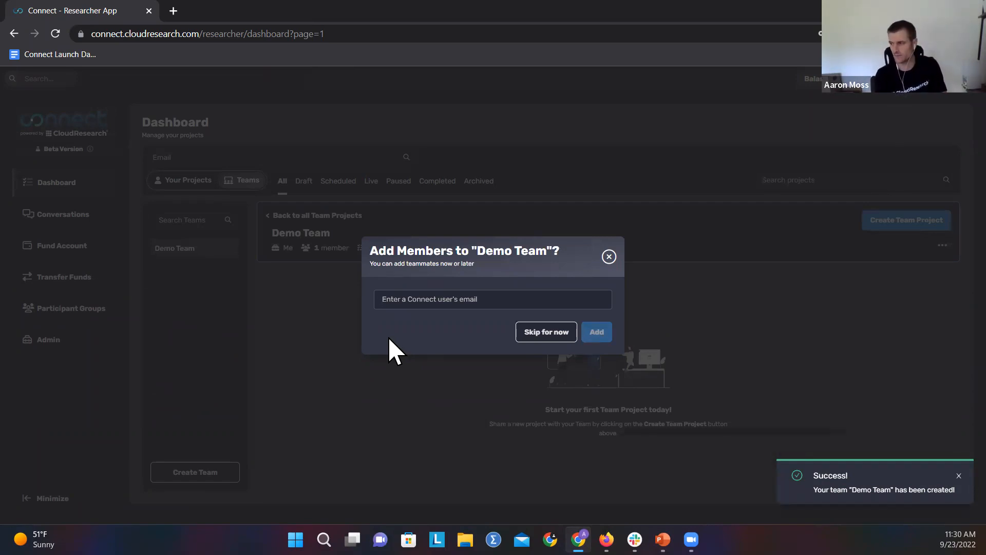
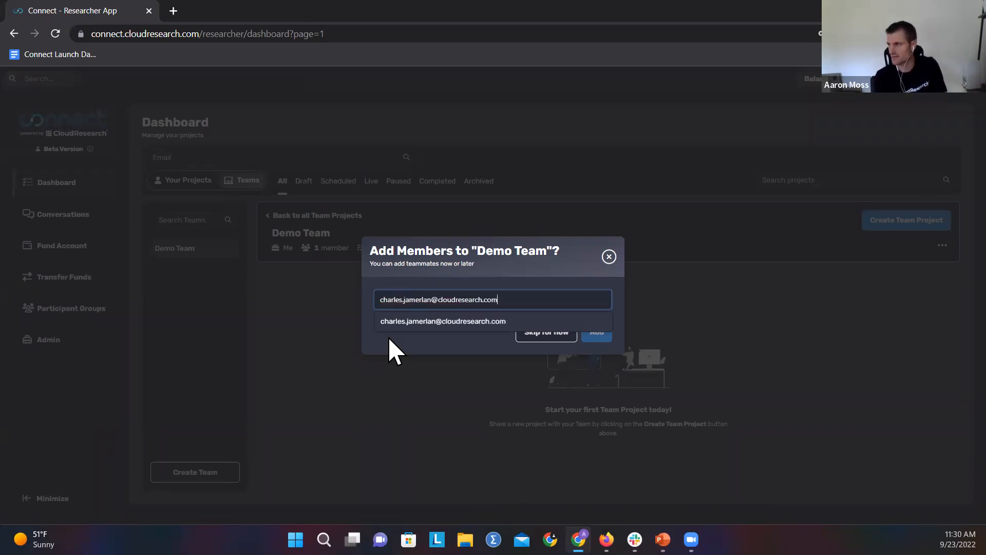
Step: Add a colleague to Demo Team by their e-mail address and enable Team Budget access for that member
left_click(465, 323)
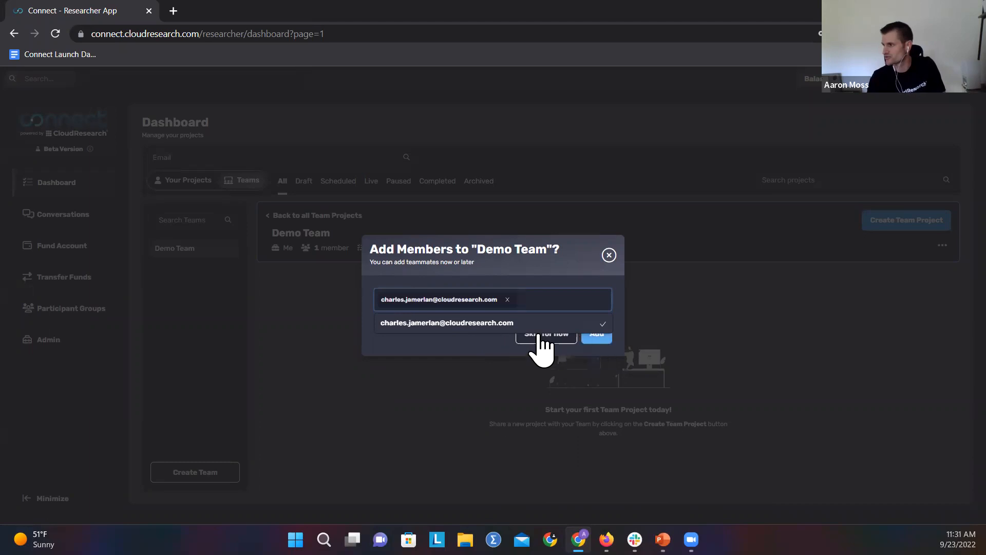
left_click(599, 340)
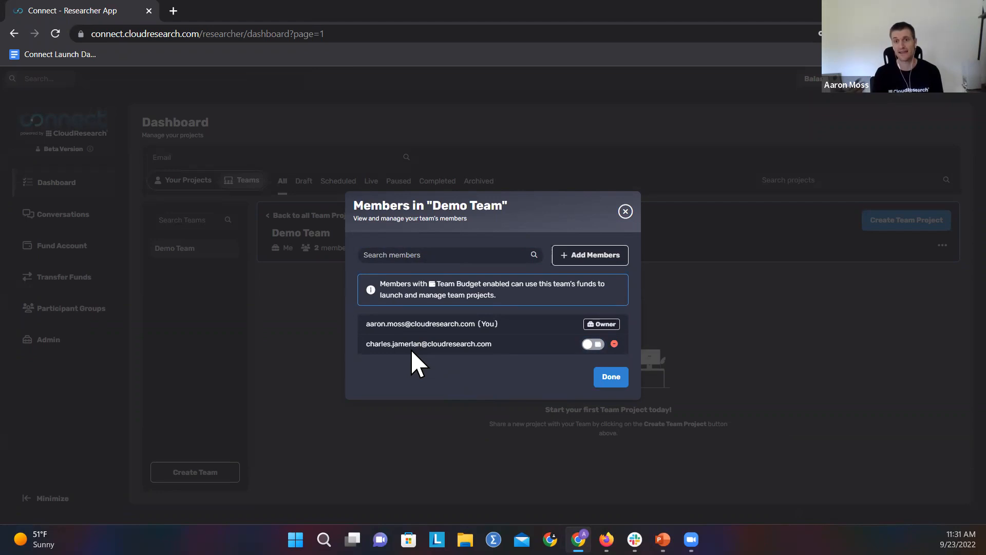
left_click(592, 344)
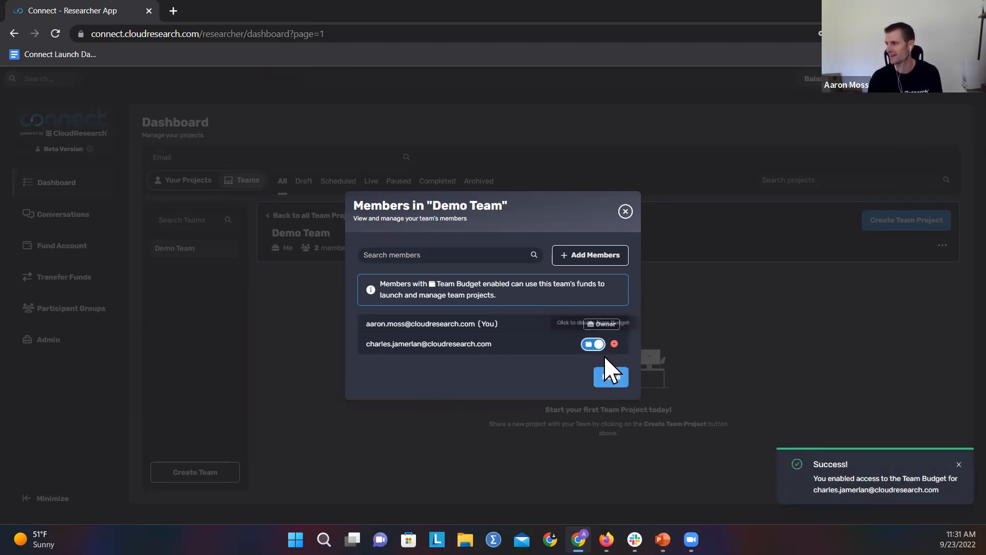
left_click(610, 378)
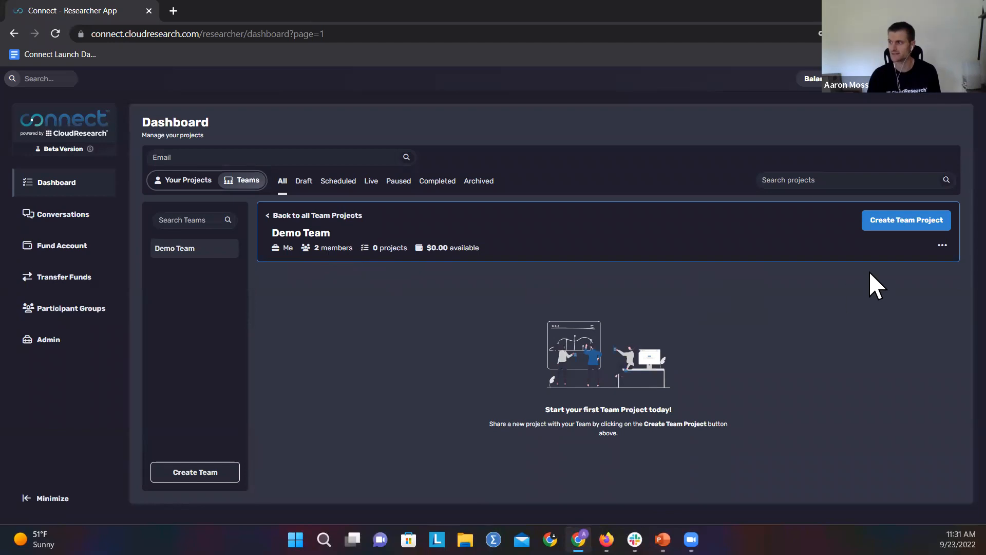
Step: Start a new team project for Demo Team and look through its basic information, project link and cost fields
left_click(905, 221)
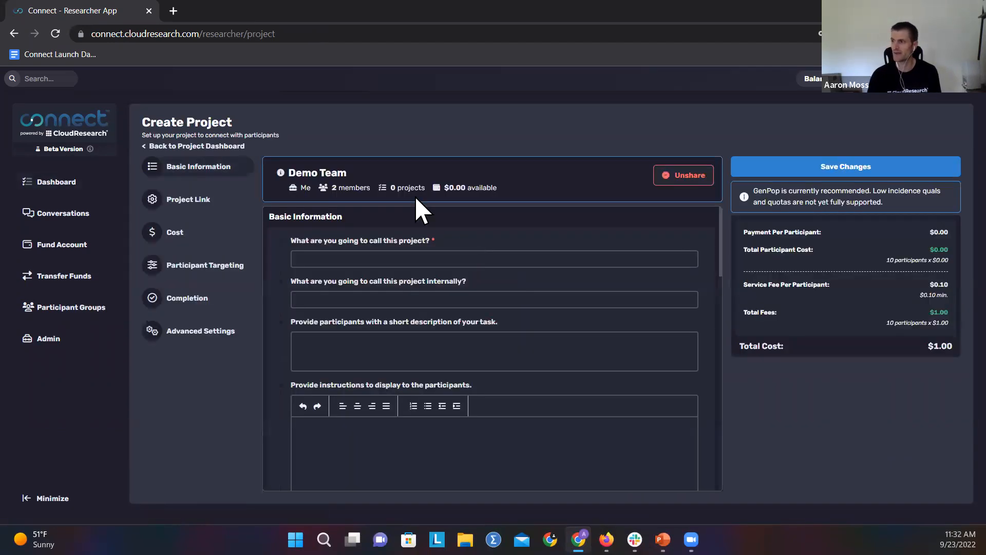
scroll(430, 248, "down", 5)
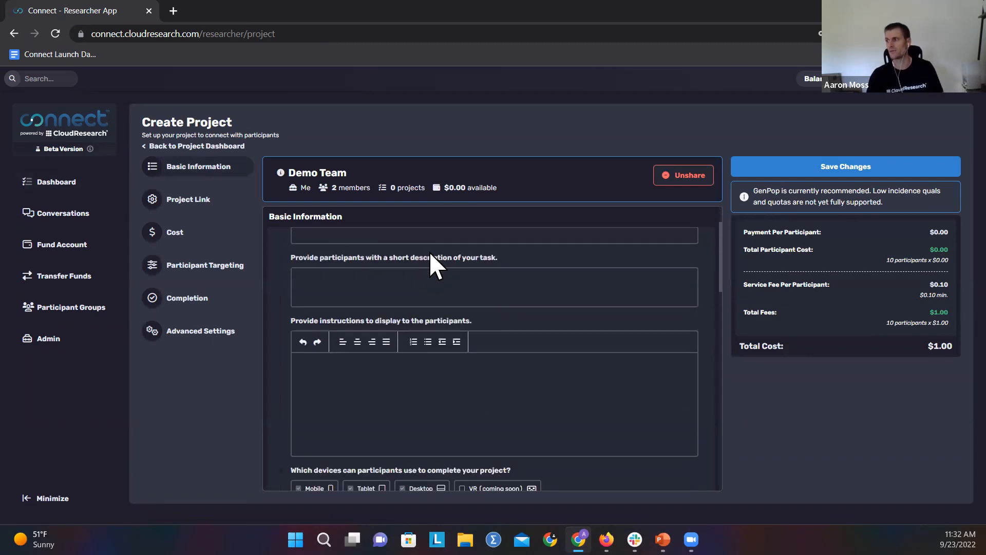
scroll(434, 254, "down", 4)
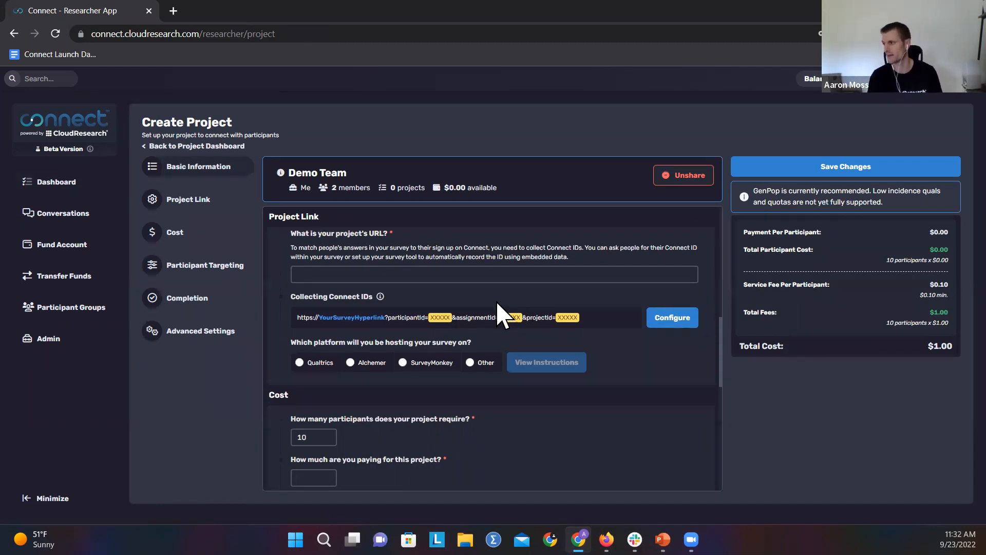
scroll(502, 311, "up", 9)
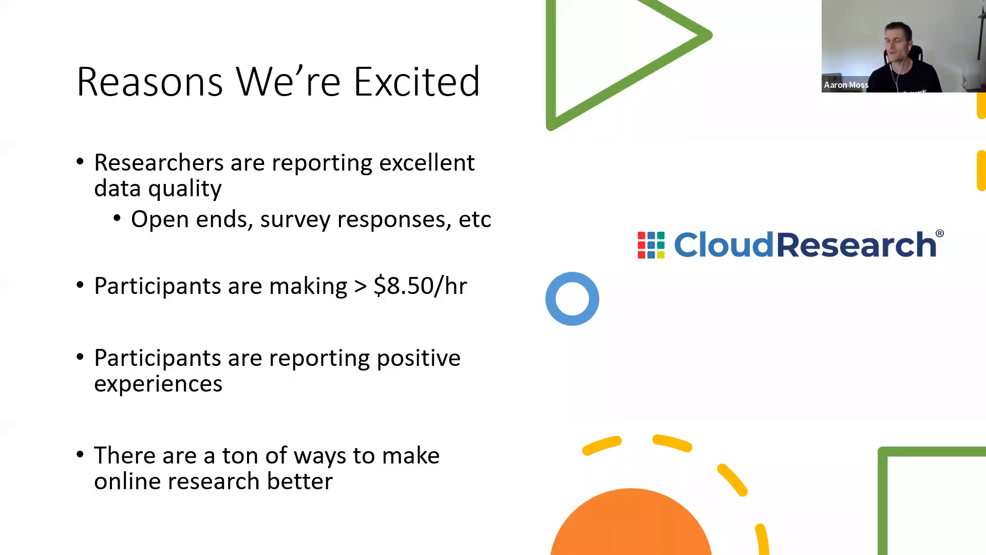